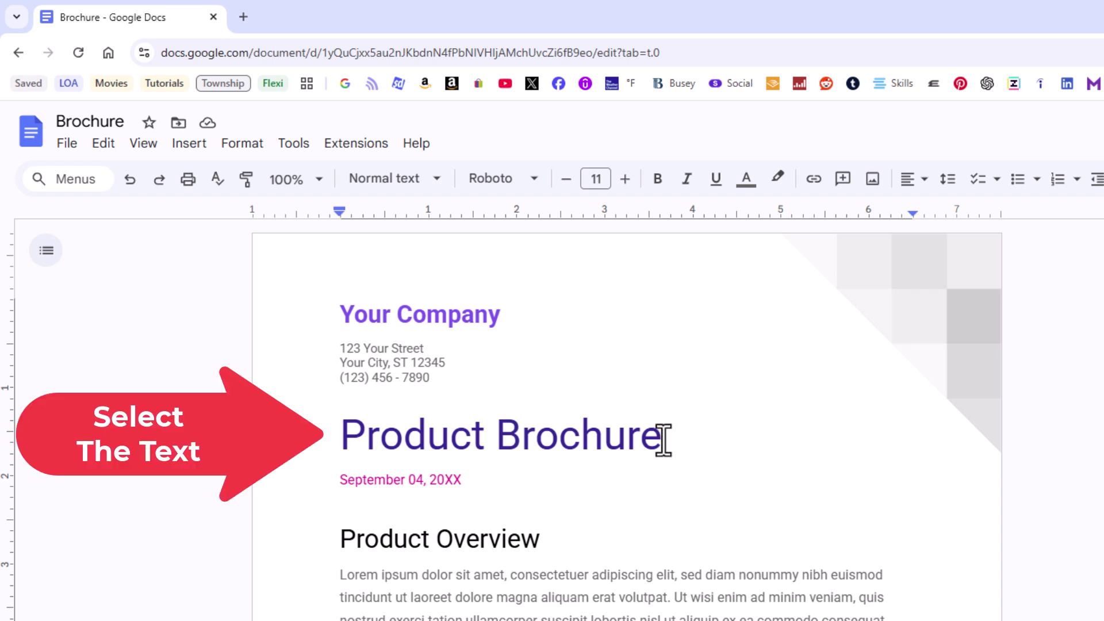
Drag across the full 'Product Brochure' title to select it
{"action": "left_click_drag", "start_coordinate": [663, 439], "coordinate": [406, 442]}
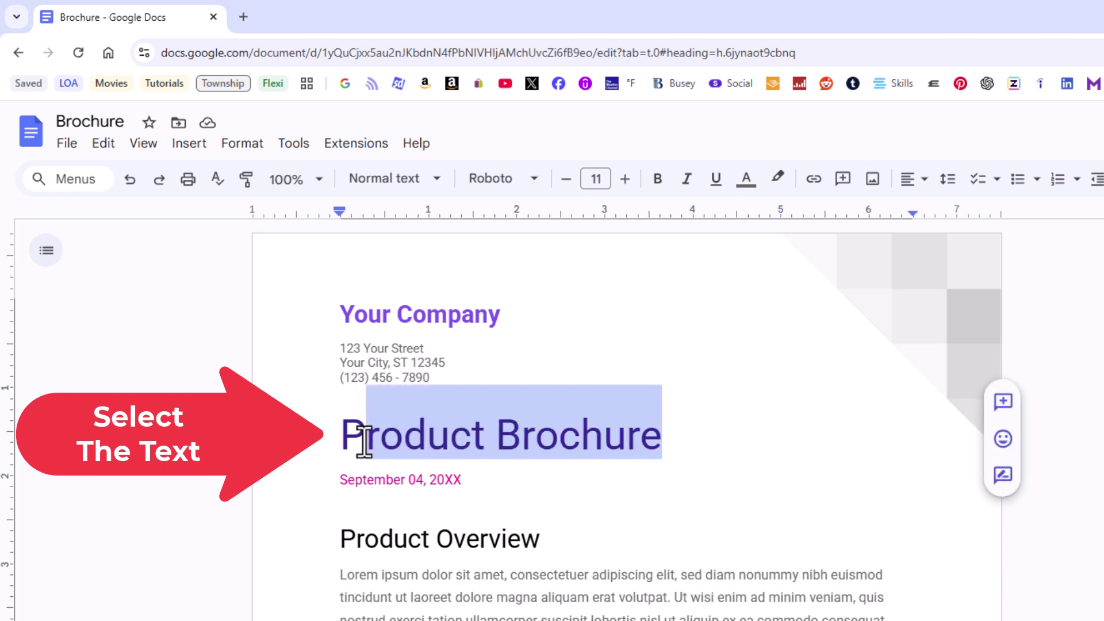
{"action": "left_click_drag", "start_coordinate": [405, 441], "coordinate": [340, 451]}
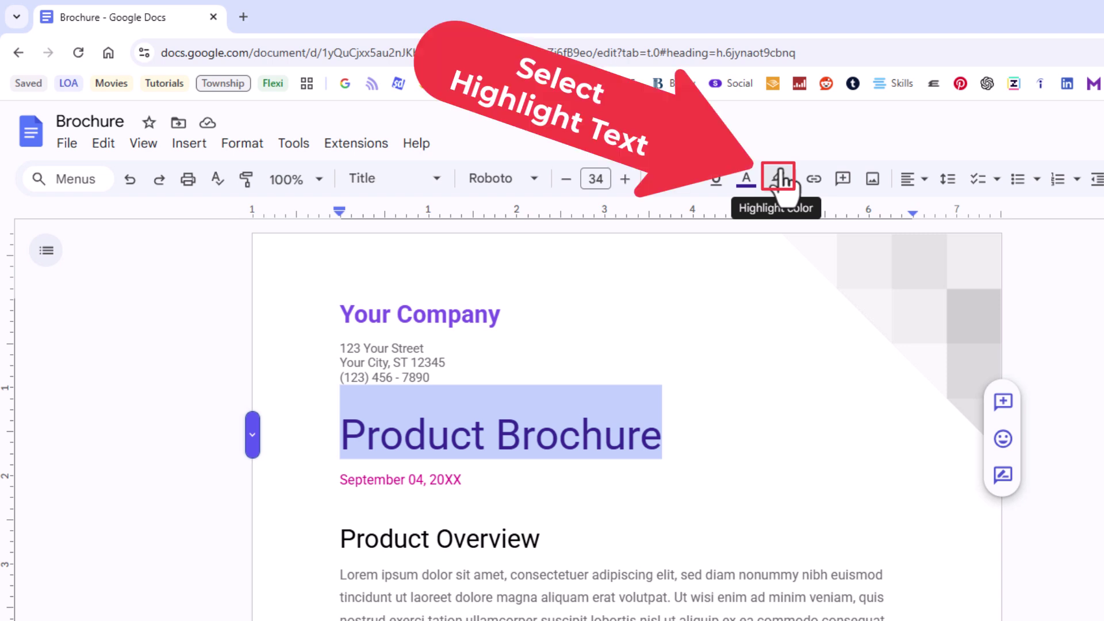
Apply a yellow highlight colour to the selected 'Product Brochure' title
{"action": "left_click", "coordinate": [781, 179]}
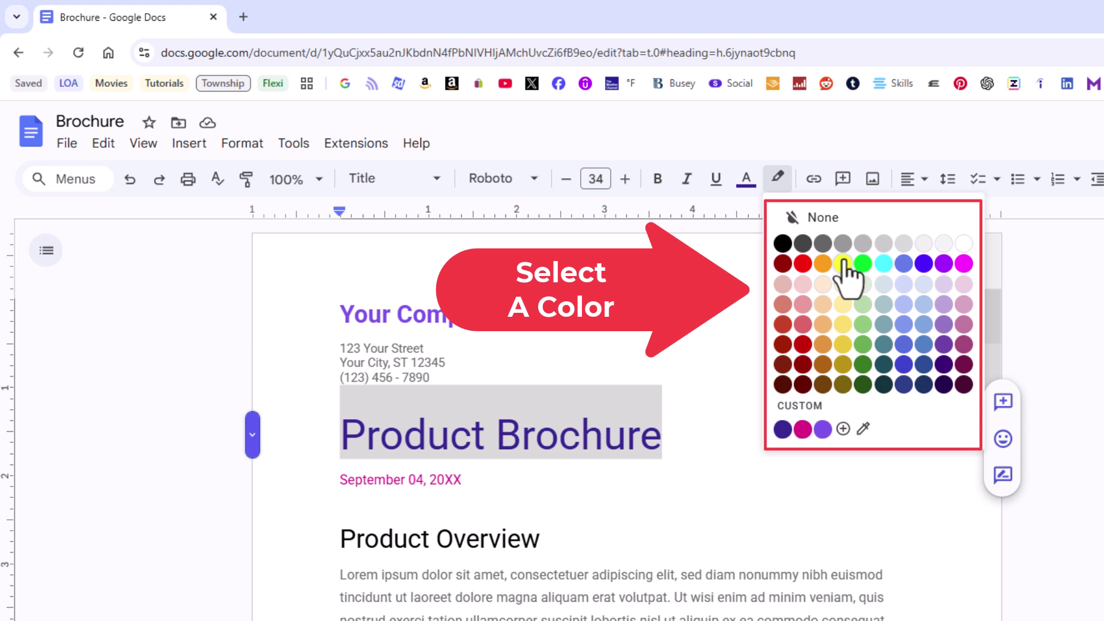
{"action": "left_click", "coordinate": [843, 263]}
{"action": "left_click", "coordinate": [805, 399]}
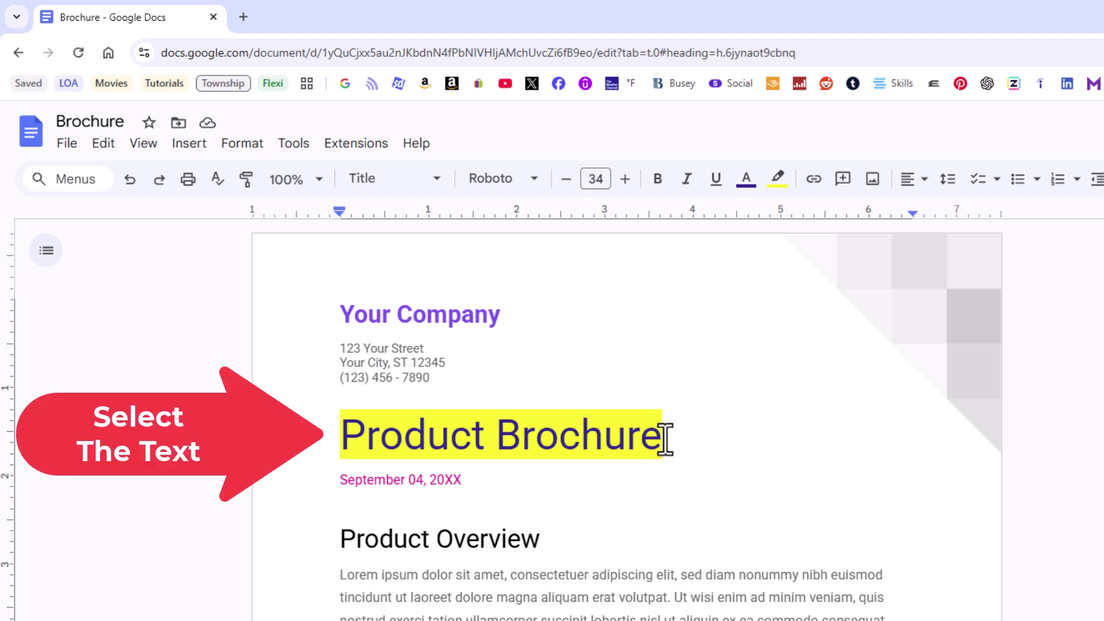
Reselect the 'Product Brochure' title and set its highlight colour to None
{"action": "left_click_drag", "start_coordinate": [666, 439], "coordinate": [346, 441]}
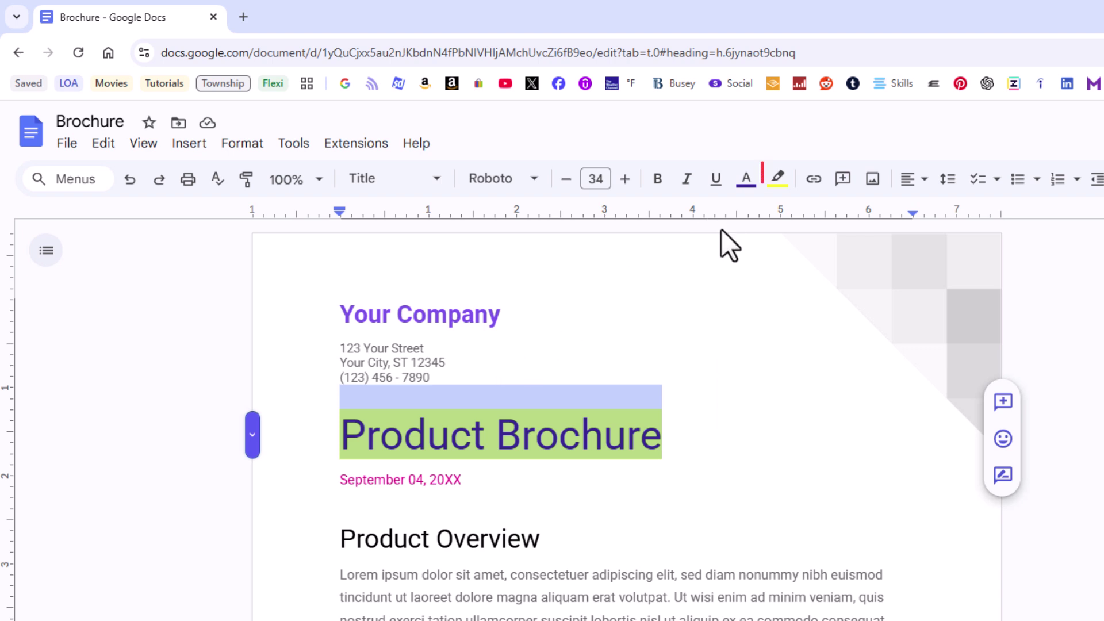
{"action": "left_click", "coordinate": [778, 179]}
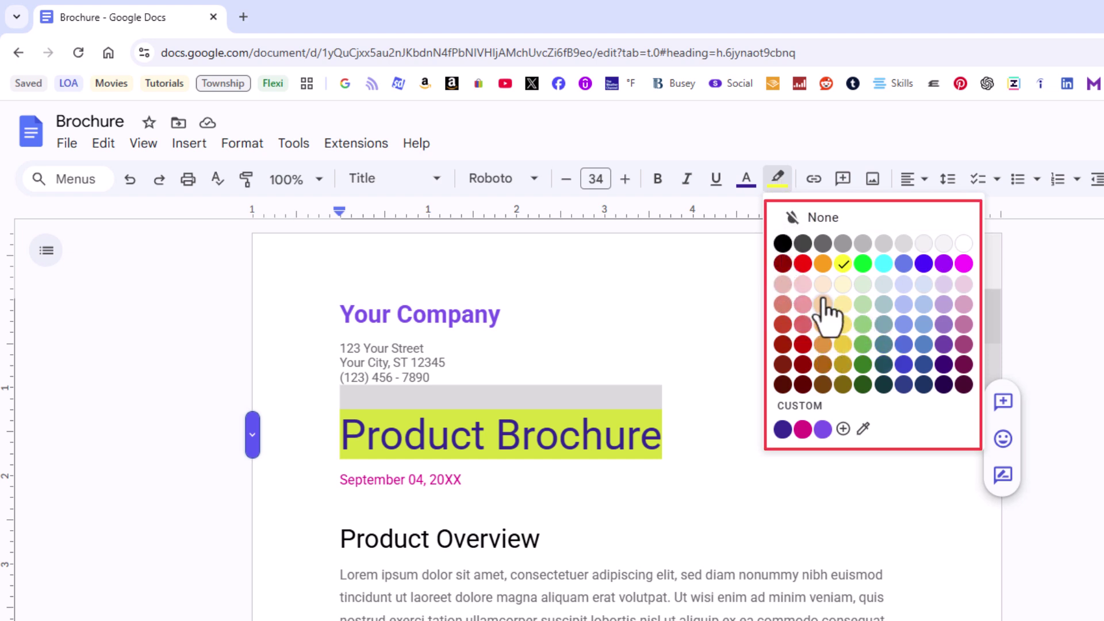
{"action": "left_click", "coordinate": [850, 222]}
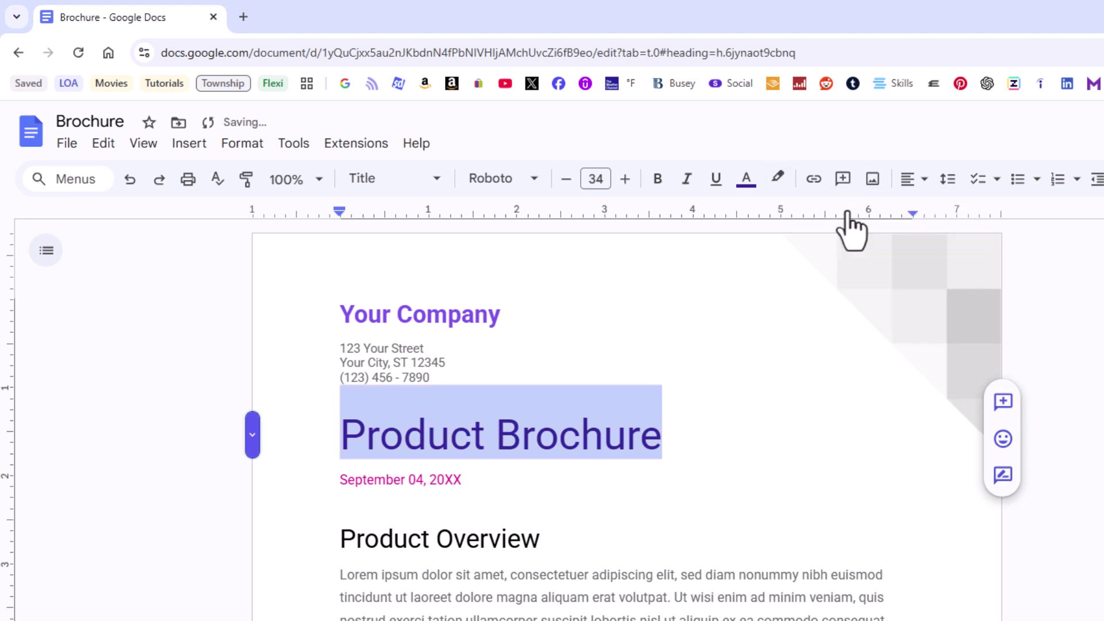
{"action": "left_click", "coordinate": [727, 511]}
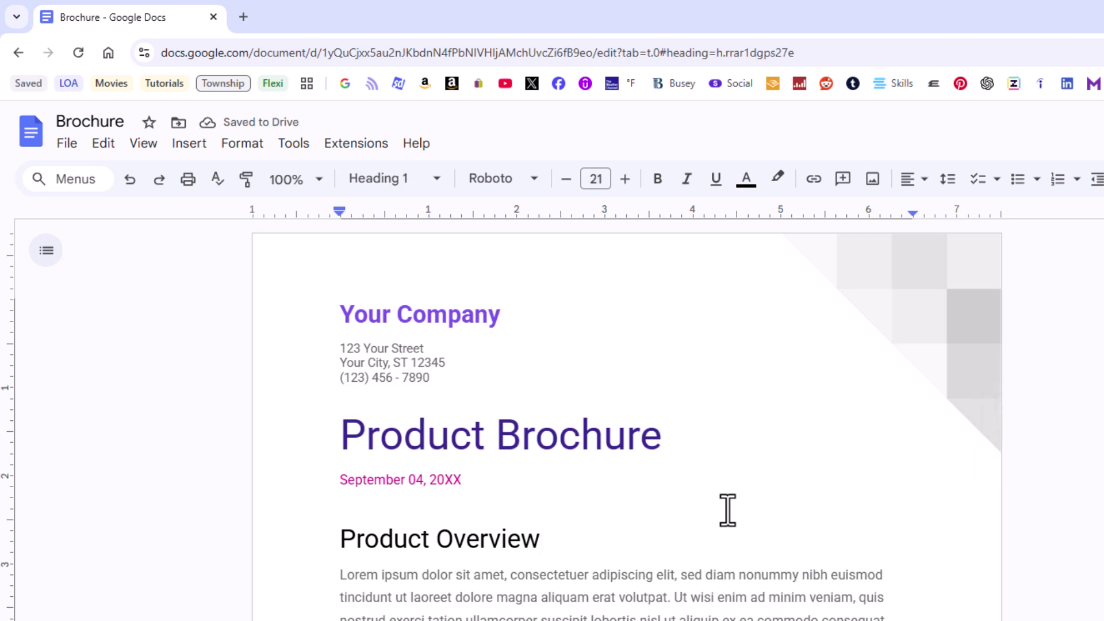